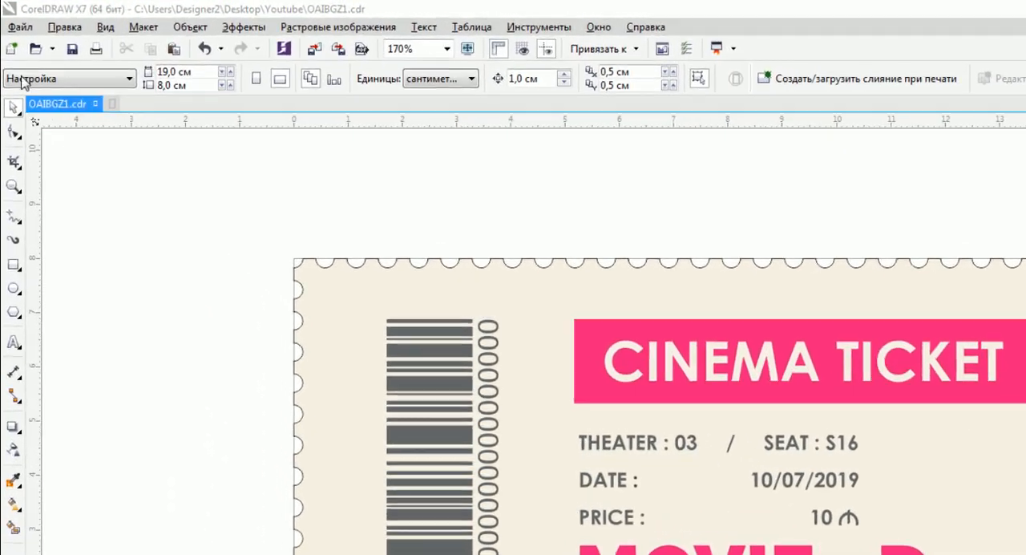
Start a new print merge with newly created text and go to the numeric field name entry.
{"action": "left_click", "coordinate": [19, 27]}
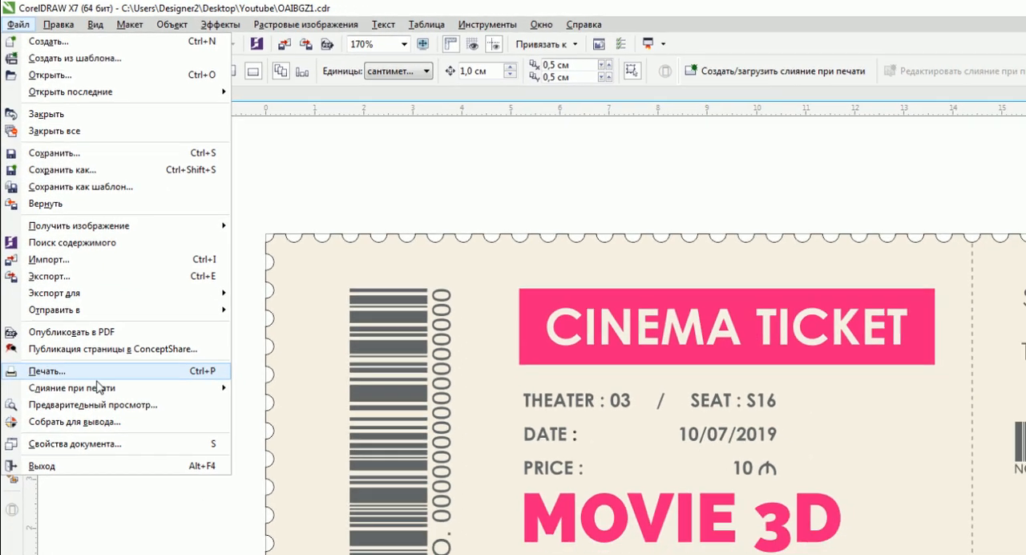
{"action": "mouse_move", "coordinate": [158, 449]}
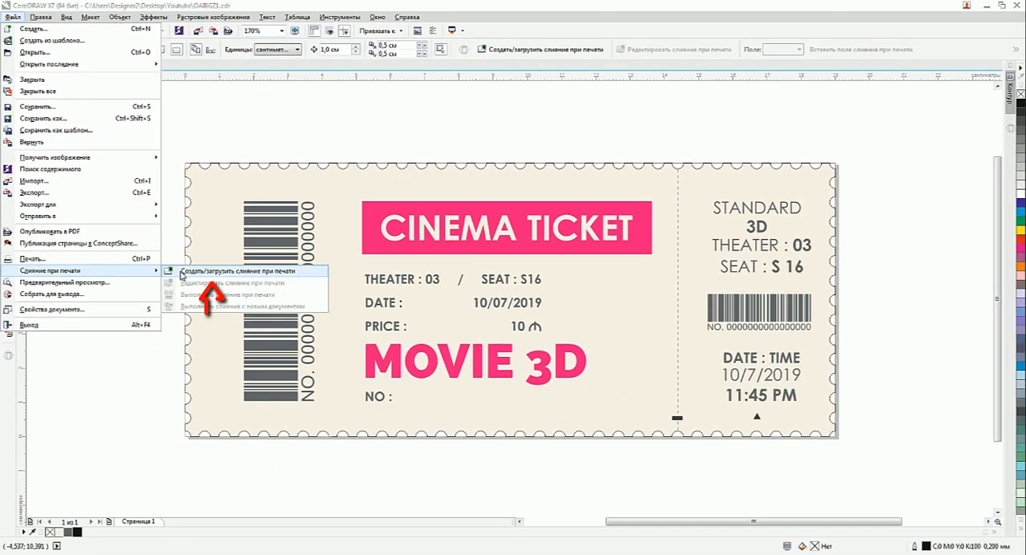
{"action": "left_click", "coordinate": [212, 301]}
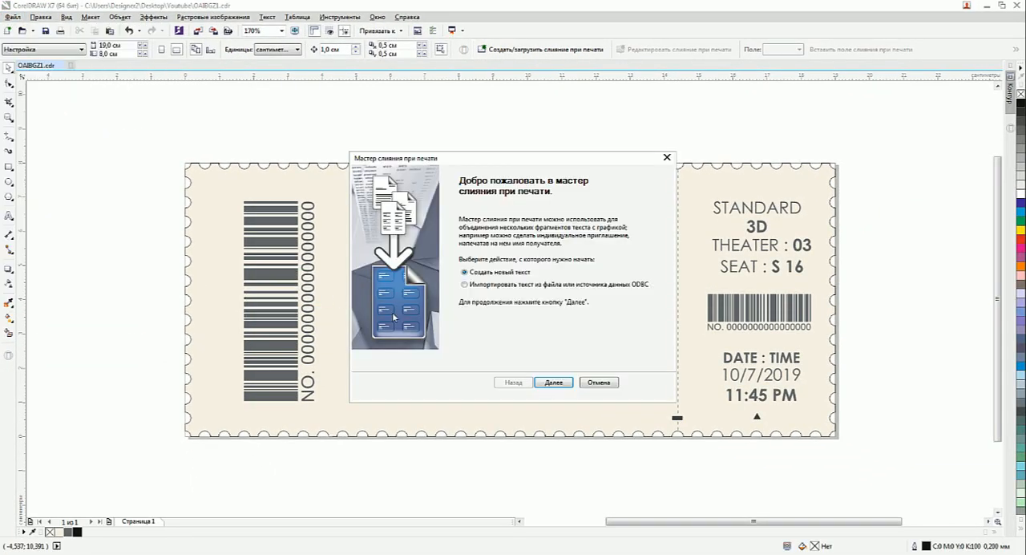
{"action": "left_click", "coordinate": [547, 381]}
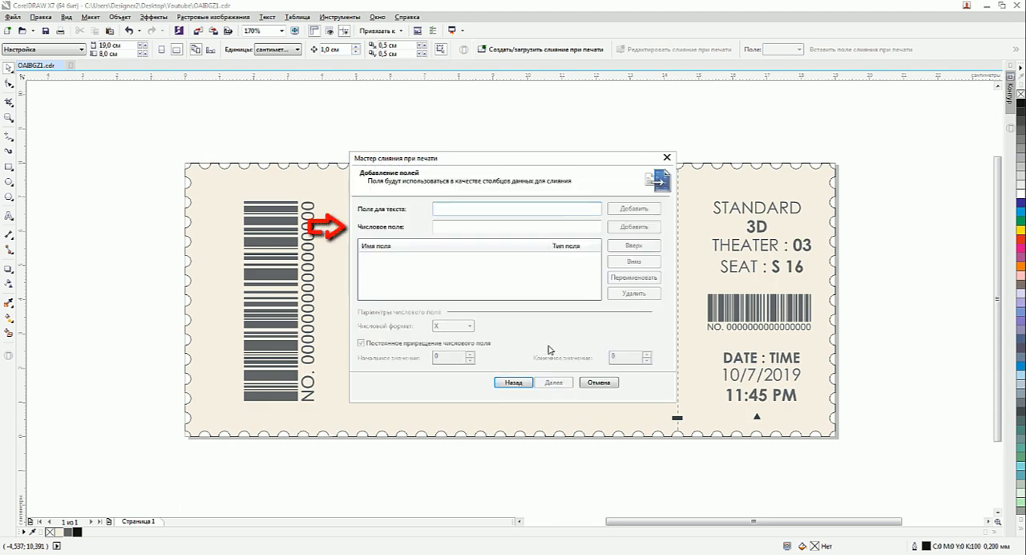
{"action": "left_click", "coordinate": [456, 226]}
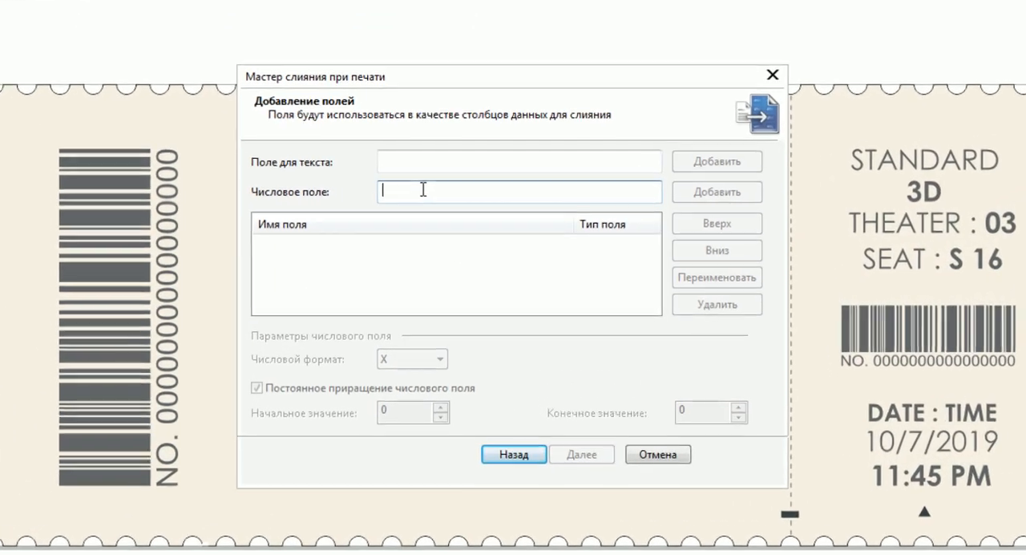
{"action": "type", "text": "No"}
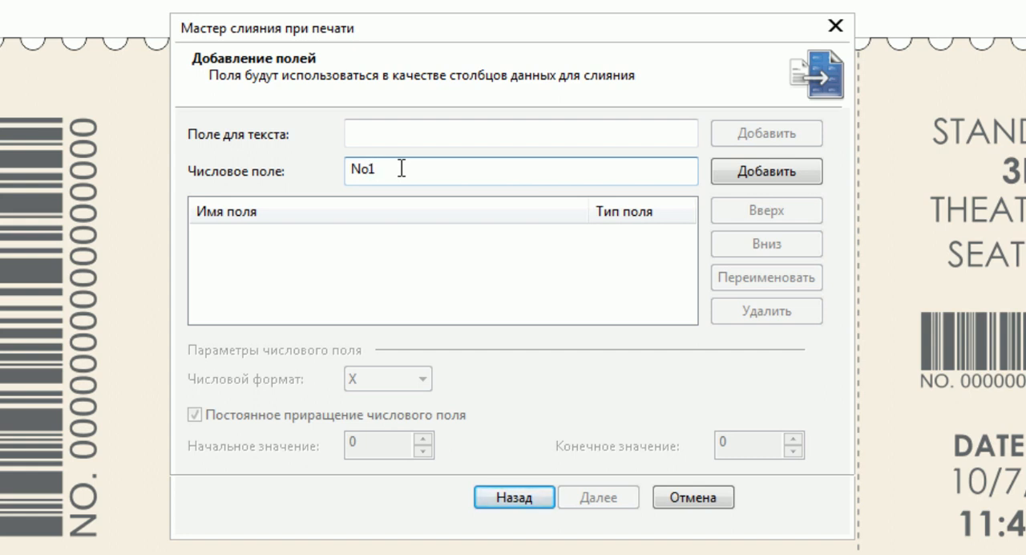
{"action": "type", "text": "1"}
{"action": "key", "text": "BackSpace"}
{"action": "key", "text": "BackSpace"}
{"action": "key", "text": "BackSpace"}
{"action": "type", "text": "123"}
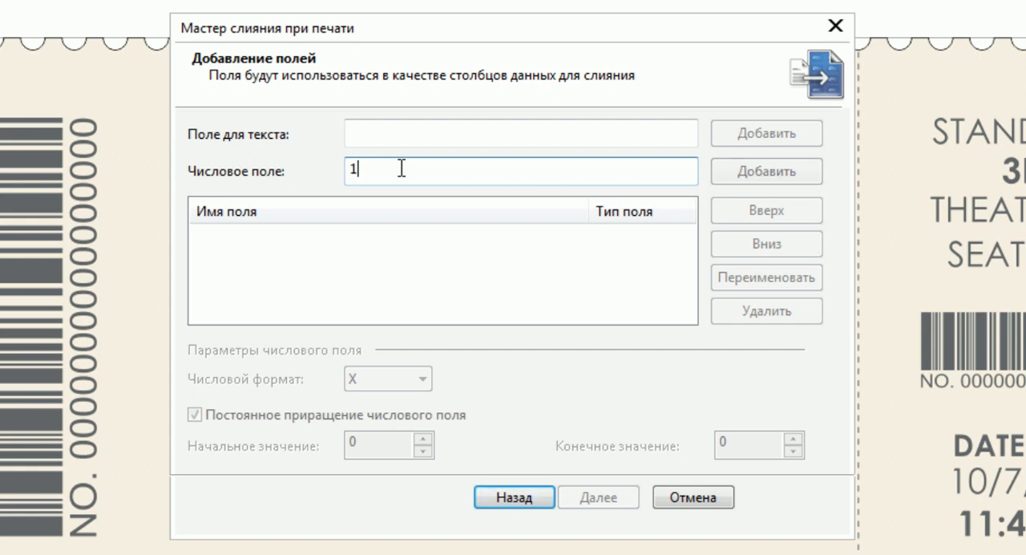
{"action": "key", "text": "BackSpace"}
{"action": "key", "text": "BackSpace"}
Add a numeric merge field named "No 0001".
{"action": "type", "text": "N"}
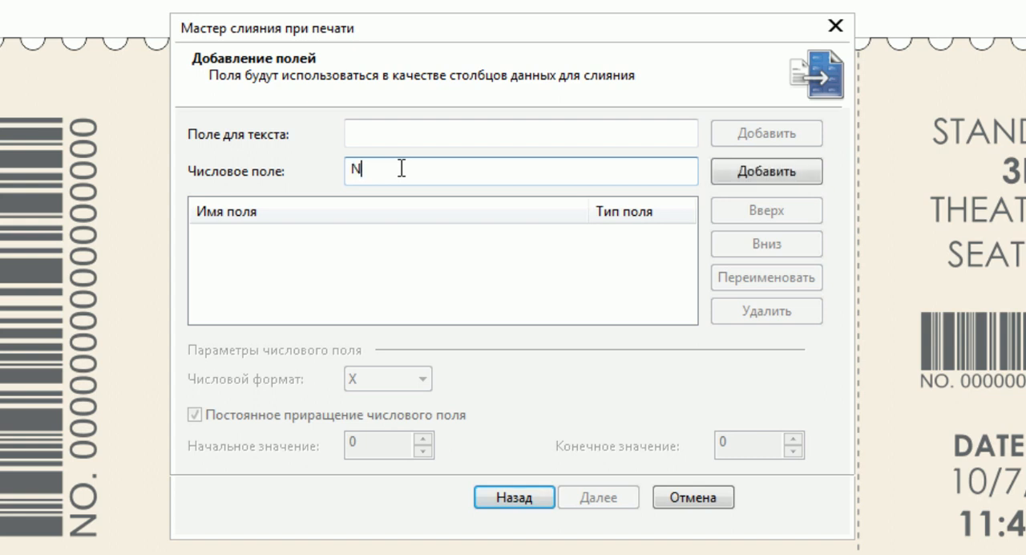
{"action": "type", "text": "o 0001"}
{"action": "left_click", "coordinate": [738, 174]}
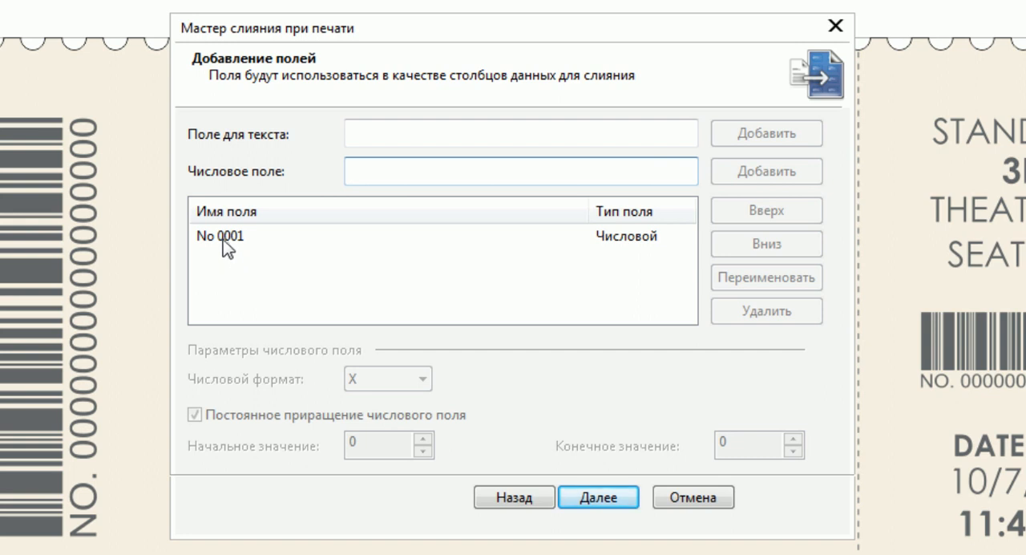
Set the No 0001 field's number format to 000X and generate consecutive records 0001 to 0024.
{"action": "left_click", "coordinate": [228, 241]}
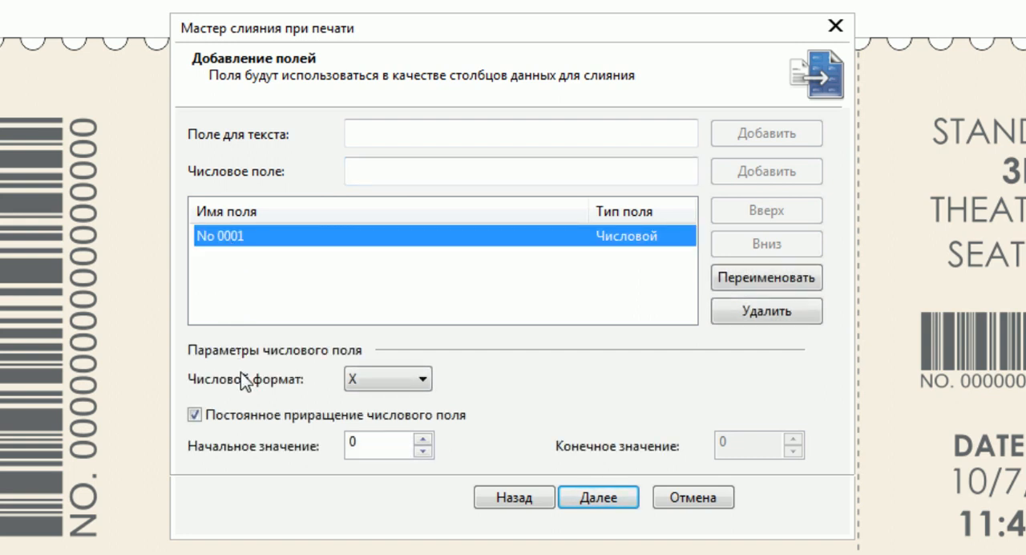
{"action": "left_click", "coordinate": [396, 383]}
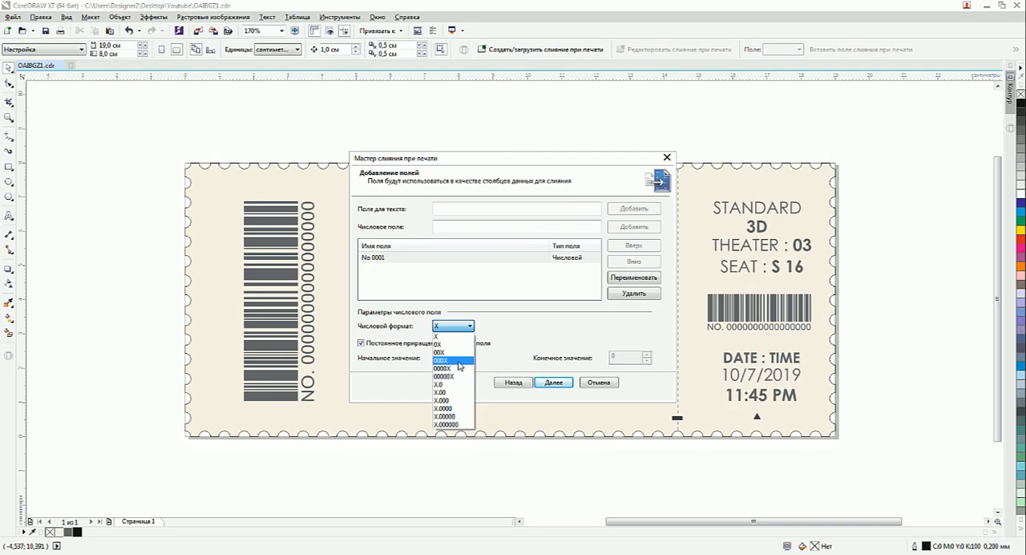
{"action": "left_click", "coordinate": [458, 361]}
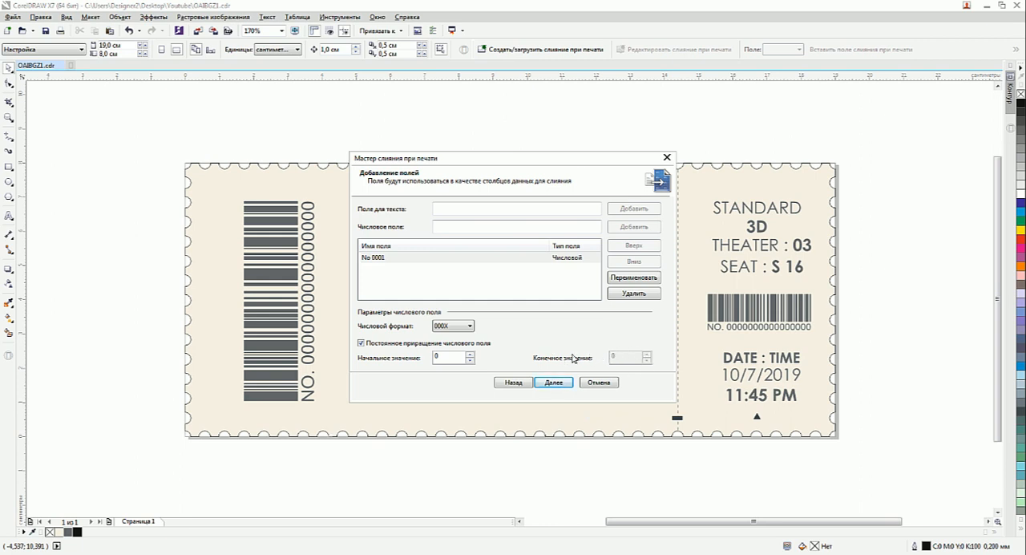
{"action": "left_click", "coordinate": [362, 343]}
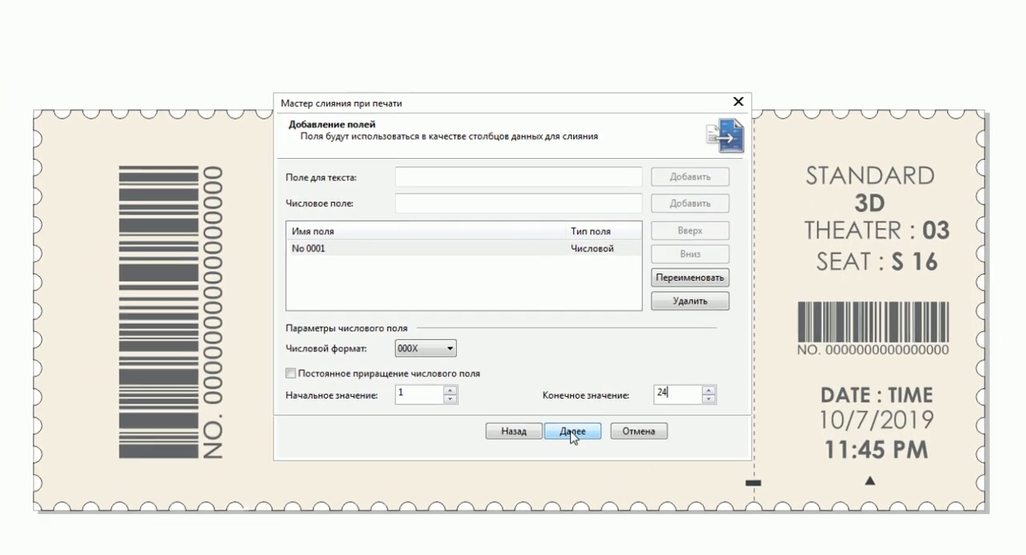
{"action": "left_click", "coordinate": [559, 398]}
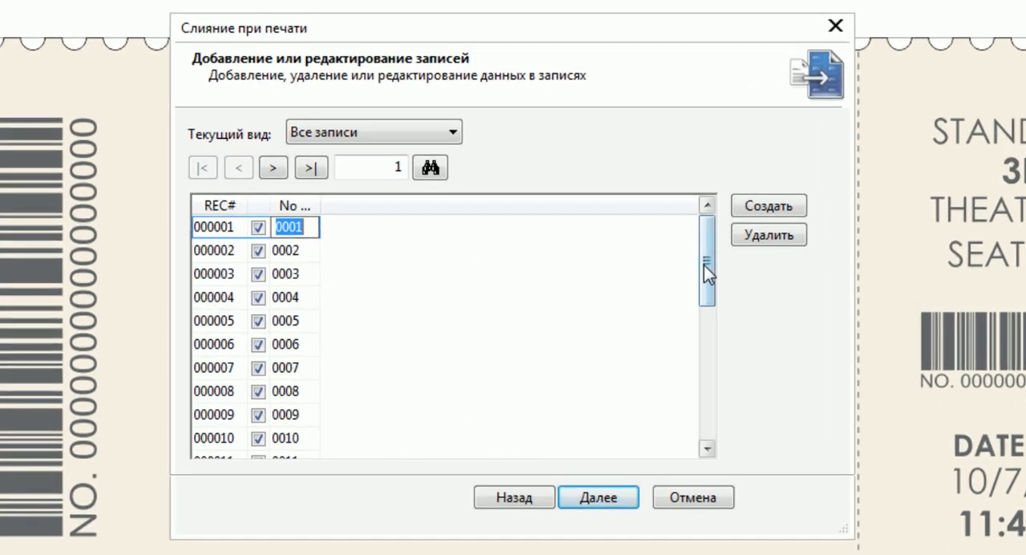
Check the numbered records through to the end and finish the merge wizard without saving its settings.
{"action": "left_click_drag", "start_coordinate": [704, 264], "coordinate": [721, 430]}
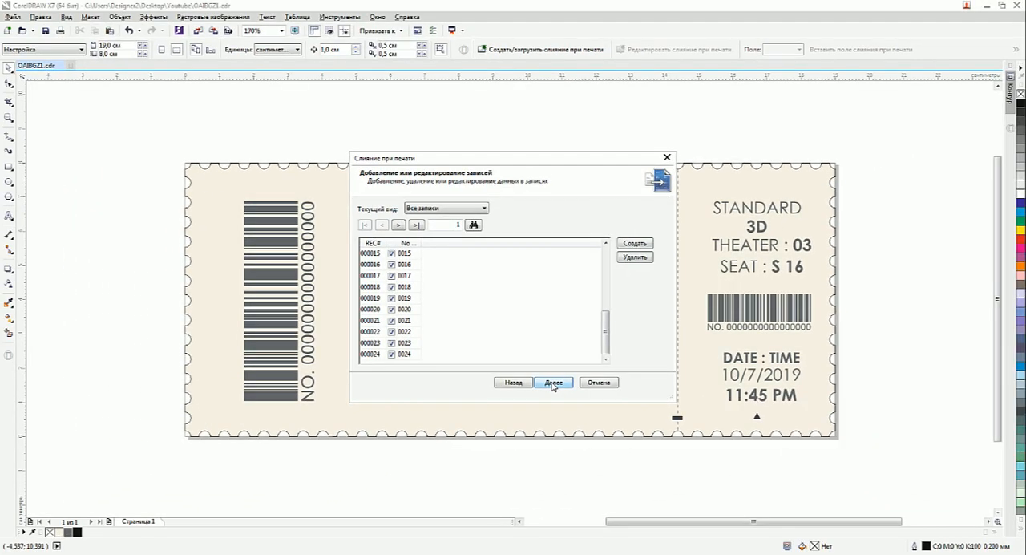
{"action": "left_click", "coordinate": [552, 384]}
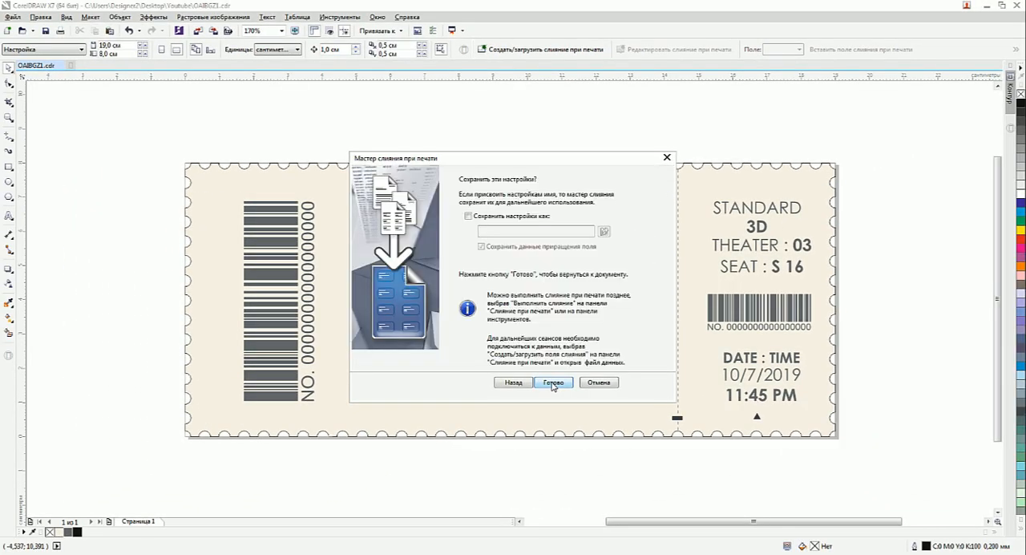
{"action": "left_click", "coordinate": [552, 383]}
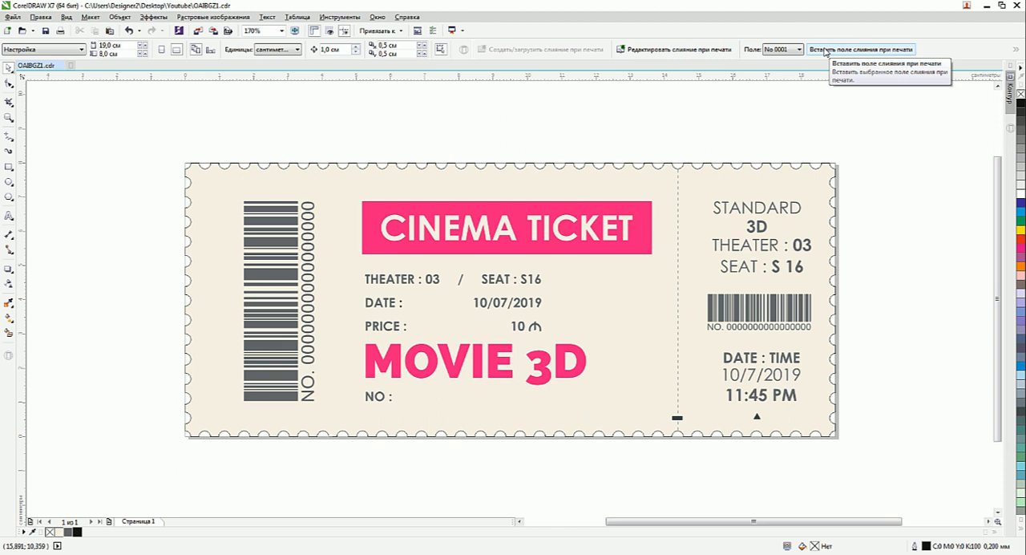
Insert the No 0001 merge field on the ticket and place it beside the "NO :" label.
{"action": "left_click", "coordinate": [826, 50]}
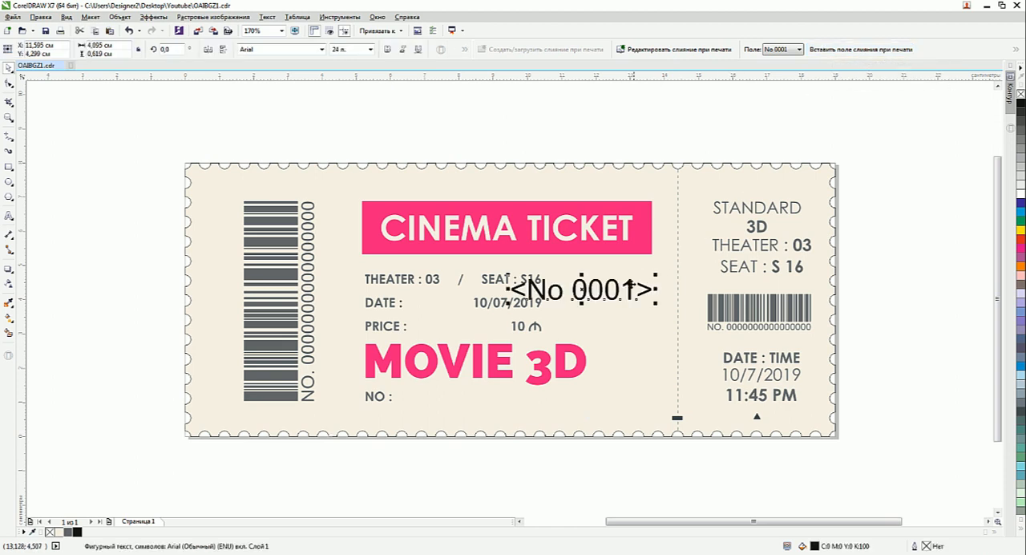
{"action": "left_click_drag", "start_coordinate": [618, 289], "coordinate": [502, 399]}
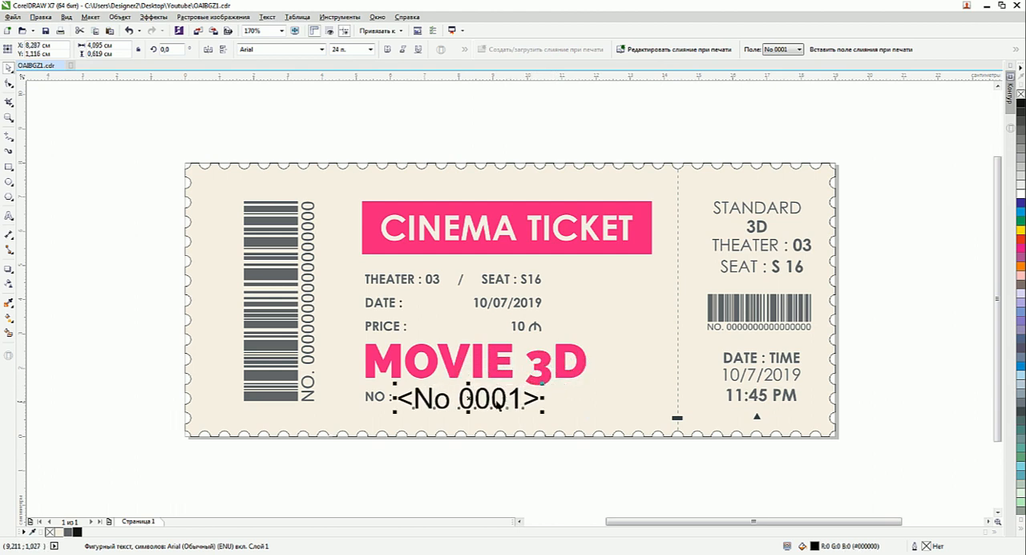
Format the inserted merge field as bold Century Gothic at 11 pt with the dark grey #616669 fill.
{"action": "left_click", "coordinate": [321, 49]}
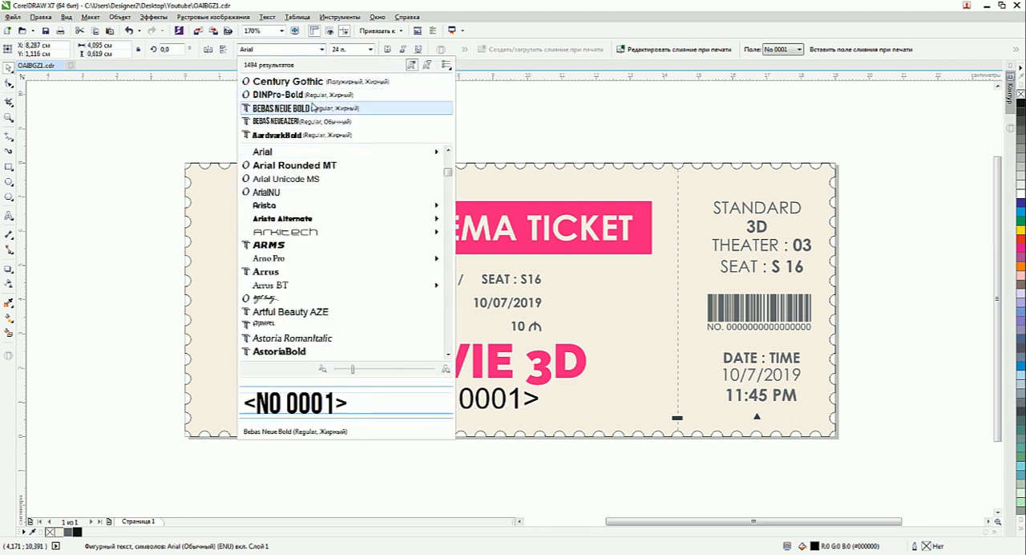
{"action": "left_click", "coordinate": [312, 87]}
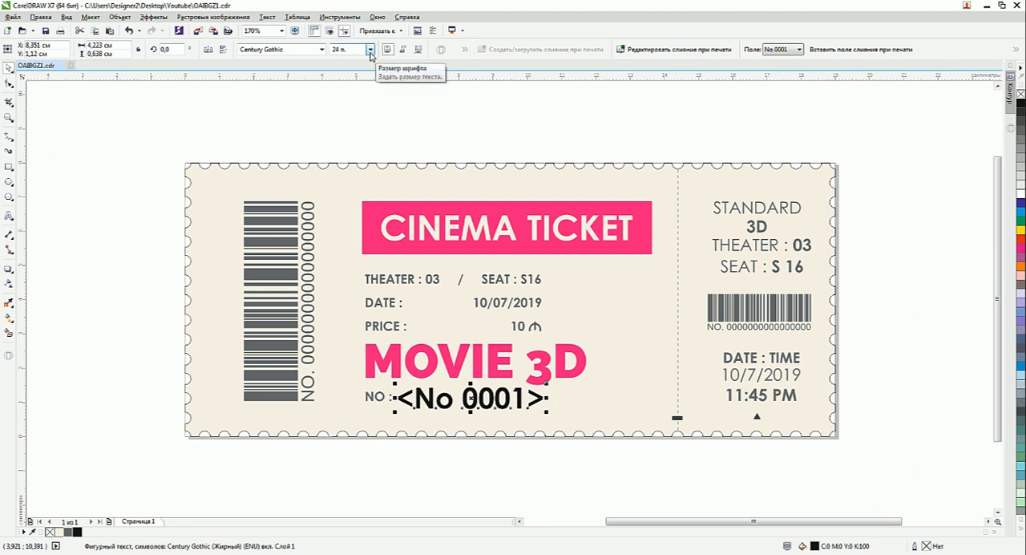
{"action": "left_click", "coordinate": [370, 50]}
{"action": "left_click", "coordinate": [349, 115]}
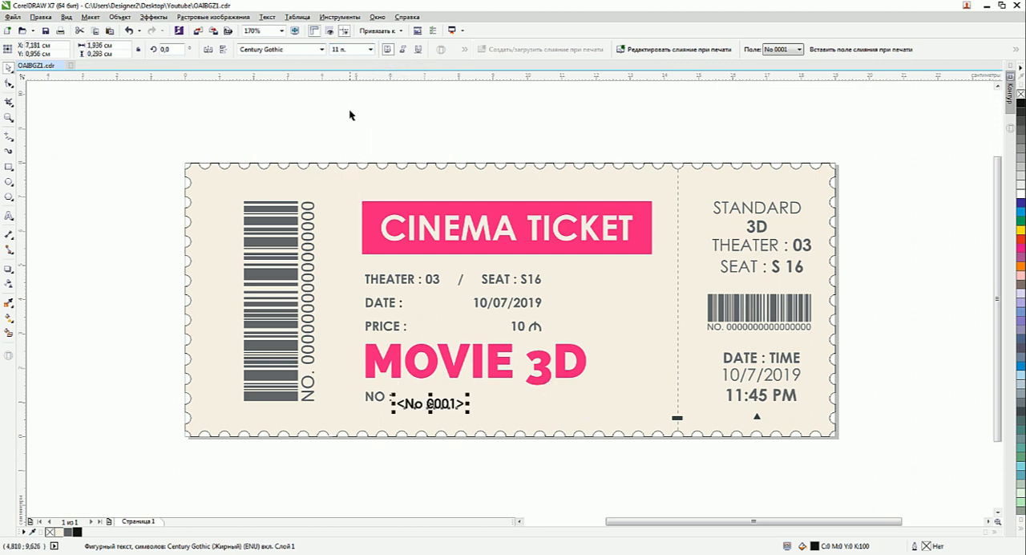
{"action": "left_click", "coordinate": [68, 532]}
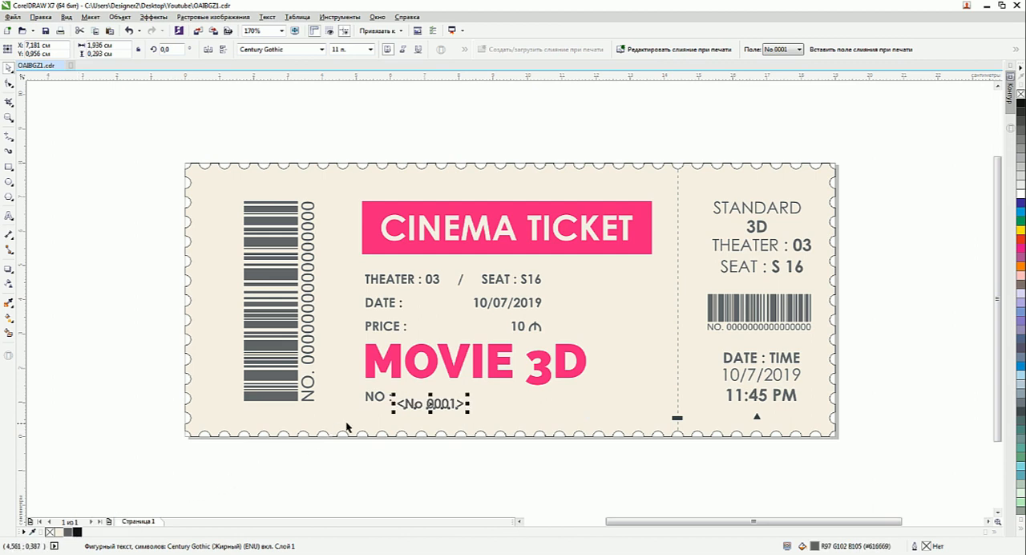
Align the merge field on one line with the "NO :" label and move it slightly closer to the label.
{"action": "left_click", "coordinate": [379, 401], "text": "shift"}
{"action": "key", "text": "c"}
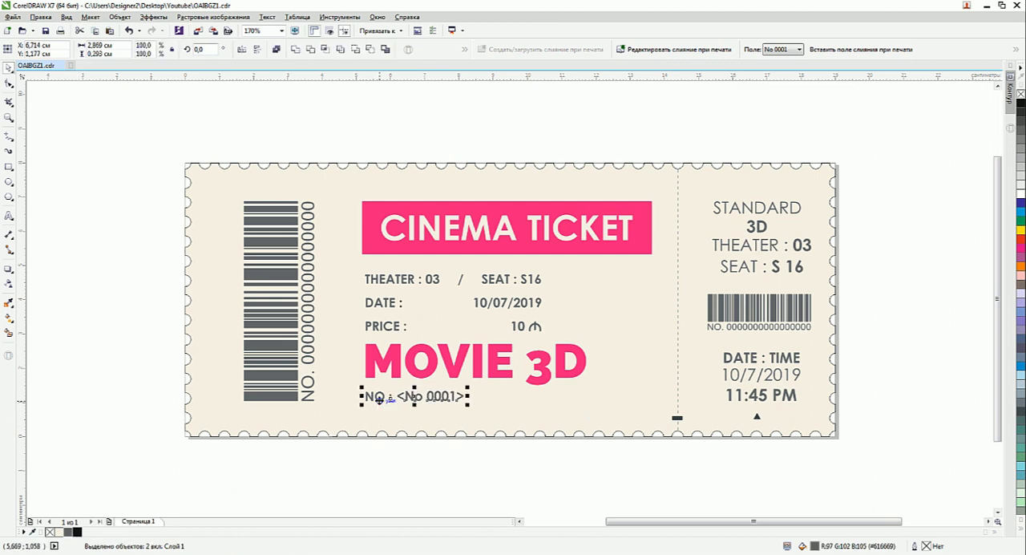
{"action": "left_click", "coordinate": [377, 469]}
{"action": "left_click", "coordinate": [412, 402]}
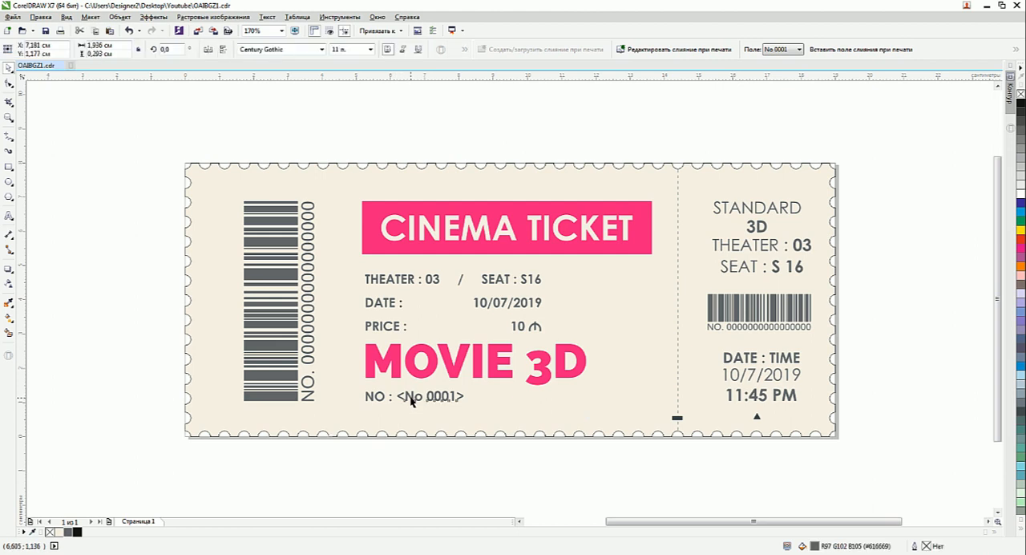
{"action": "left_click_drag", "start_coordinate": [411, 397], "coordinate": [408, 398]}
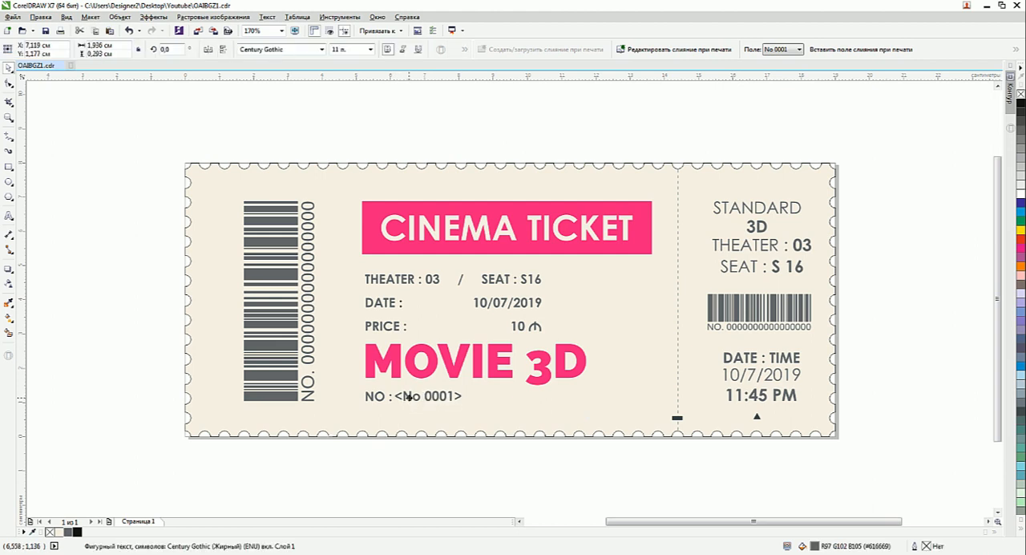
{"action": "left_click", "coordinate": [415, 465]}
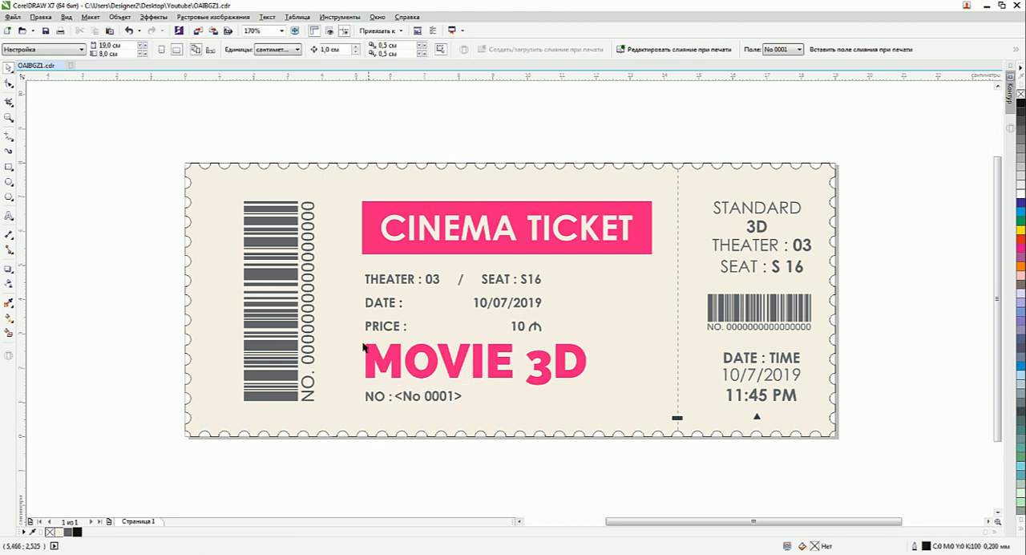
Start printing the document with the print merge performed and open the full print preview.
{"action": "left_click", "coordinate": [60, 32]}
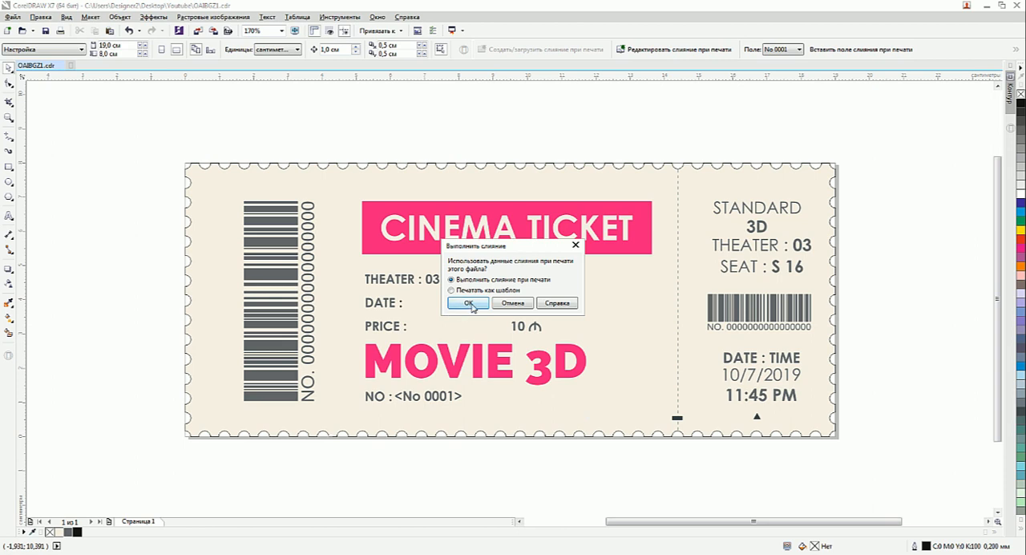
{"action": "left_click", "coordinate": [470, 304]}
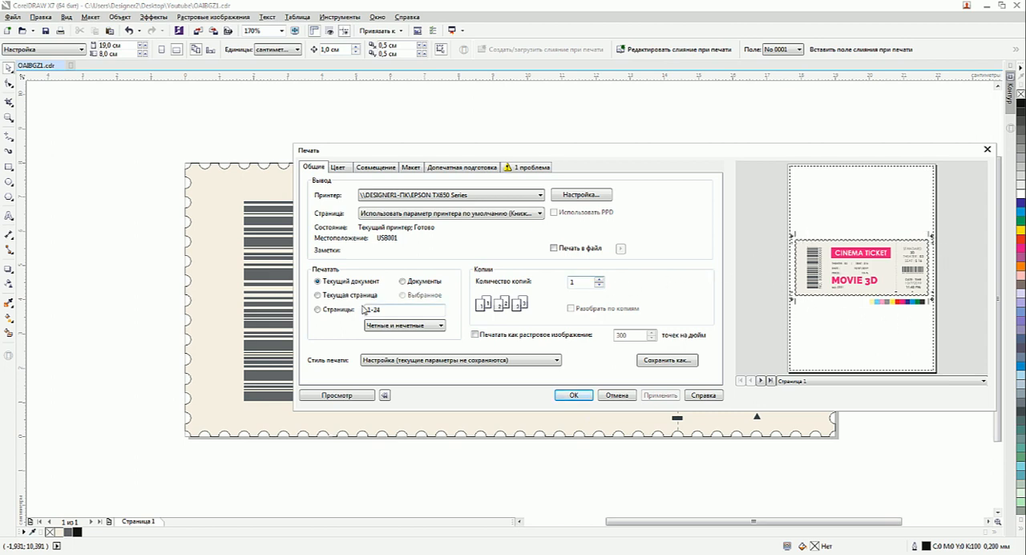
{"action": "left_click", "coordinate": [348, 398]}
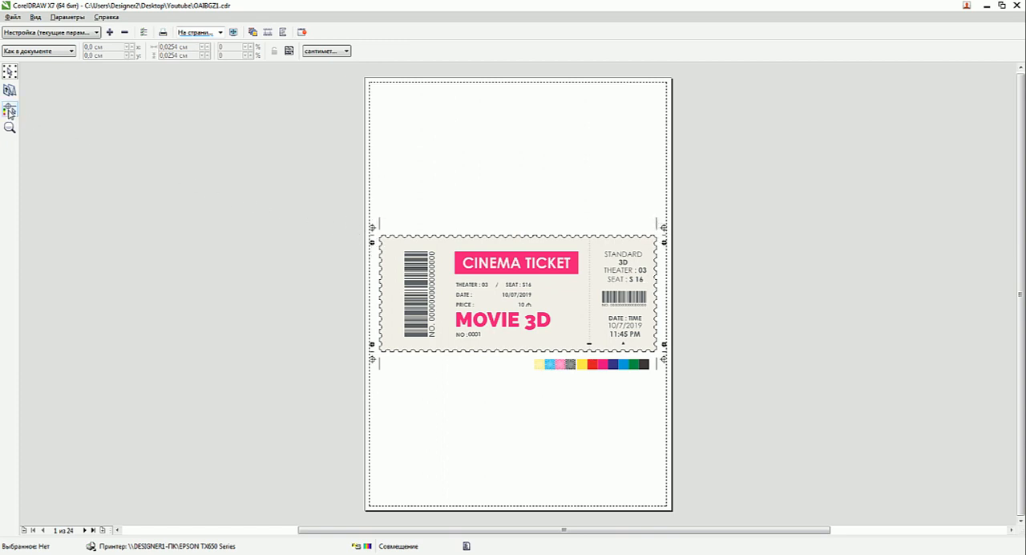
Toggle the crop marks, registration marks and colour calibration bar off and back on in the print preview.
{"action": "left_click", "coordinate": [10, 111]}
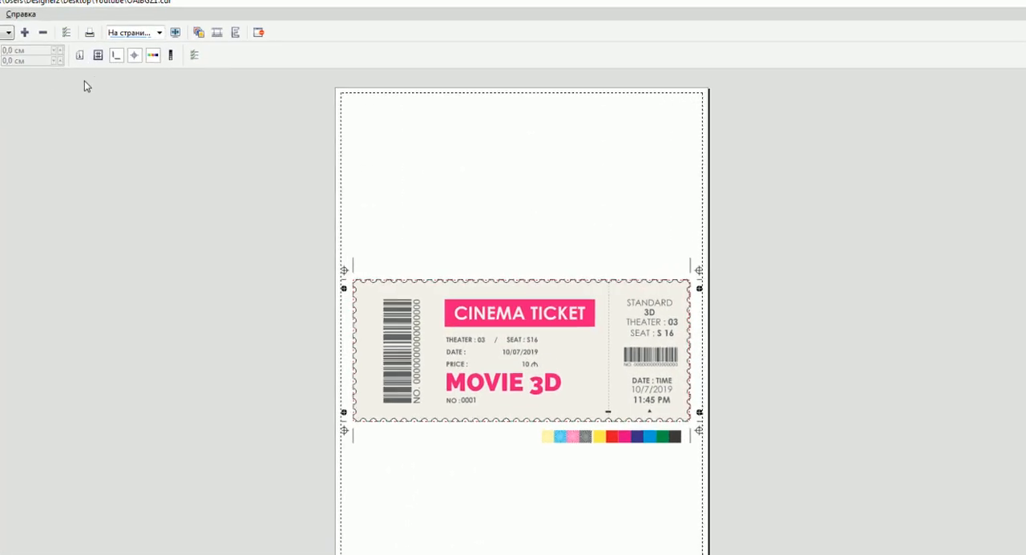
{"action": "left_click", "coordinate": [123, 57]}
{"action": "left_click", "coordinate": [104, 57]}
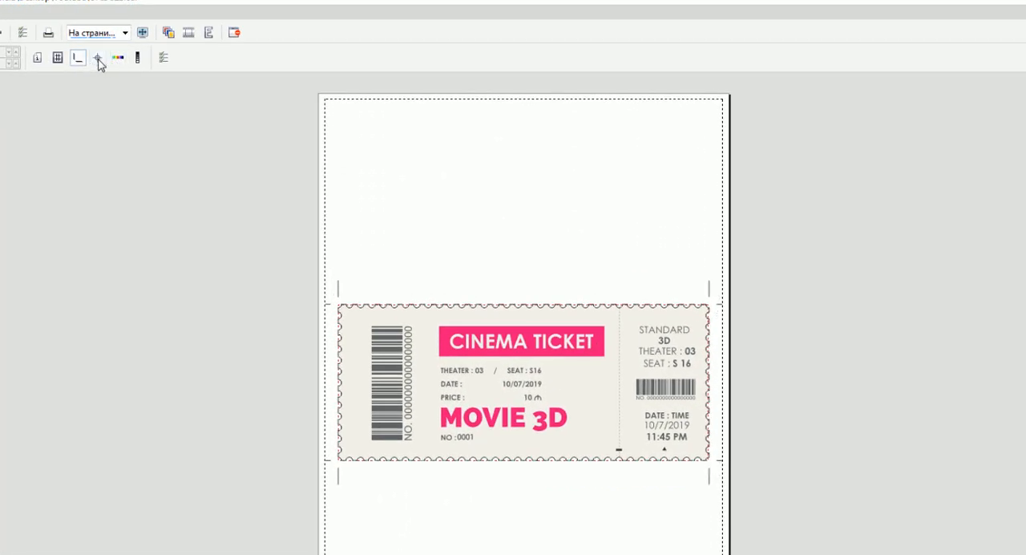
{"action": "left_click", "coordinate": [77, 58]}
{"action": "left_click", "coordinate": [77, 58]}
{"action": "left_click", "coordinate": [98, 59]}
{"action": "left_click", "coordinate": [118, 57]}
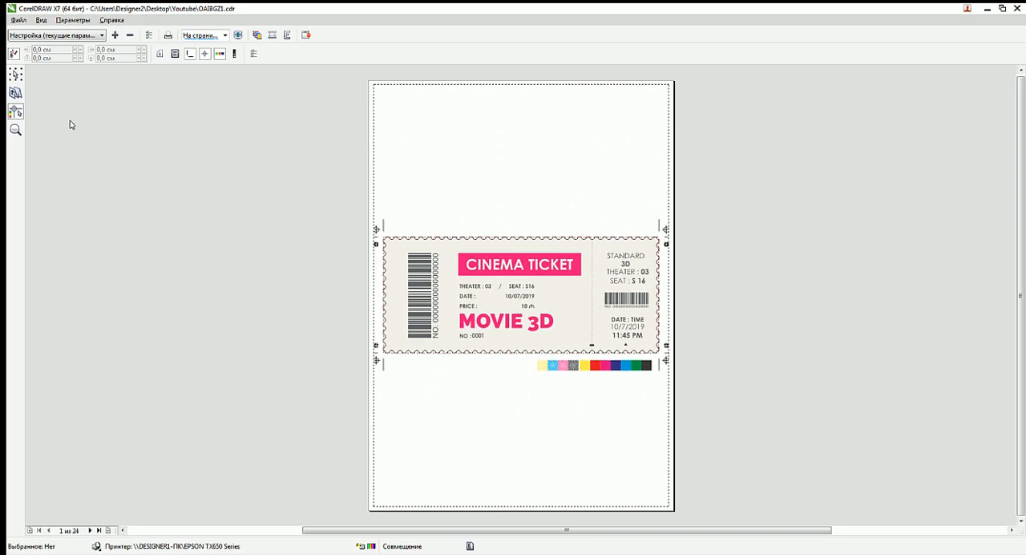
Set the imposition layout to three tickets down per sheet and return to the preview of the merged tickets.
{"action": "left_click", "coordinate": [16, 95]}
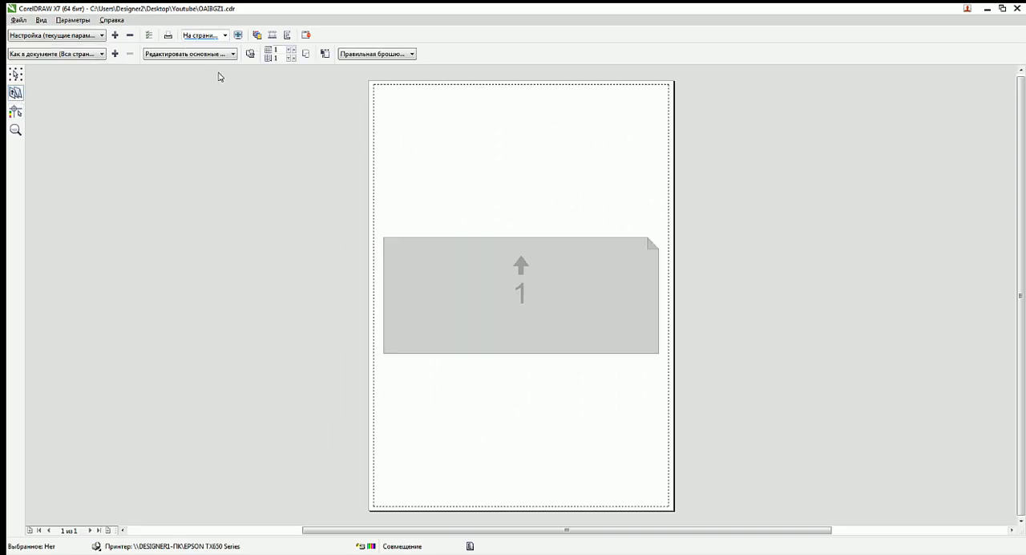
{"action": "left_click", "coordinate": [292, 58]}
{"action": "left_click", "coordinate": [292, 57]}
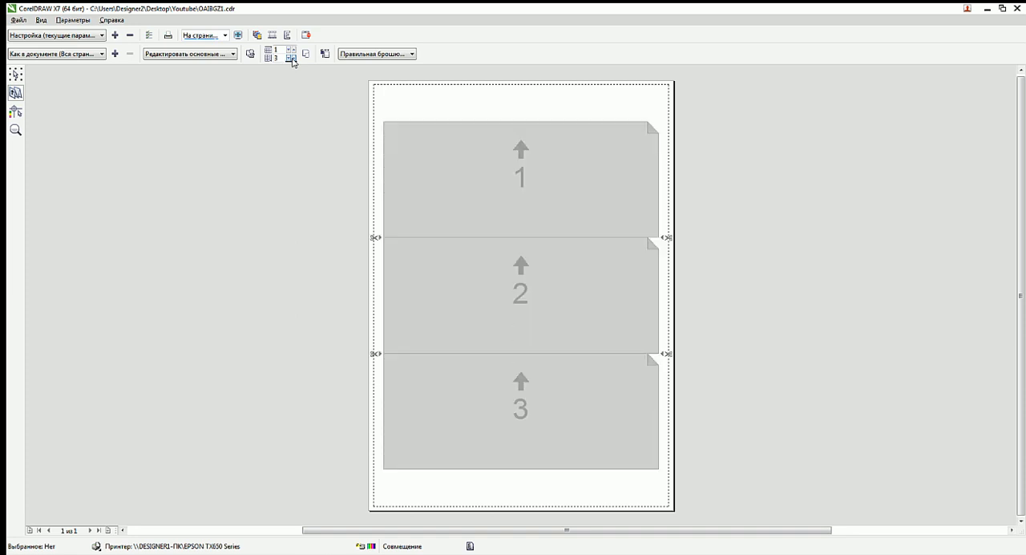
{"action": "left_click", "coordinate": [17, 76]}
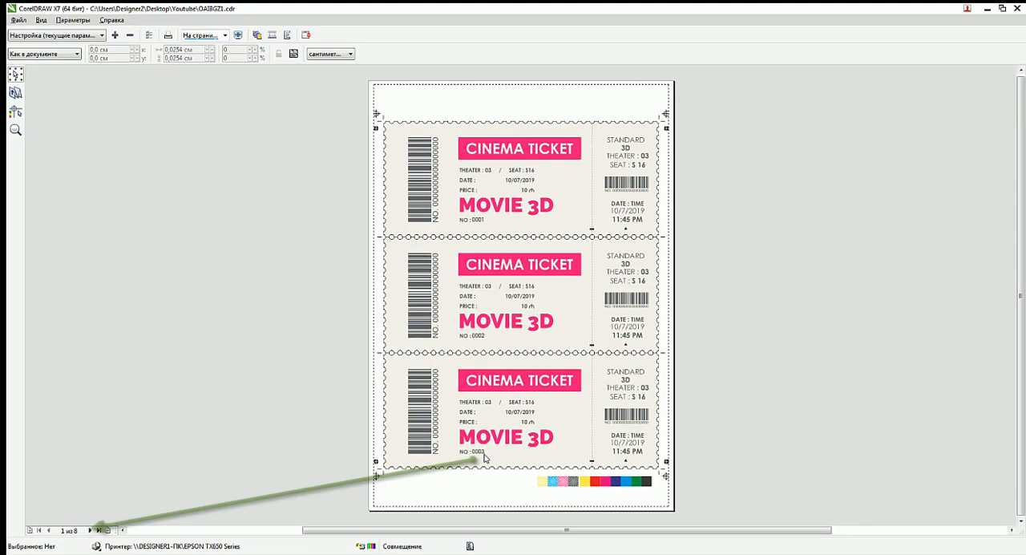
Review the numbering on the three-ticket sheets through to the last one, then leave the print preview and cancel printing.
{"action": "left_click", "coordinate": [89, 529]}
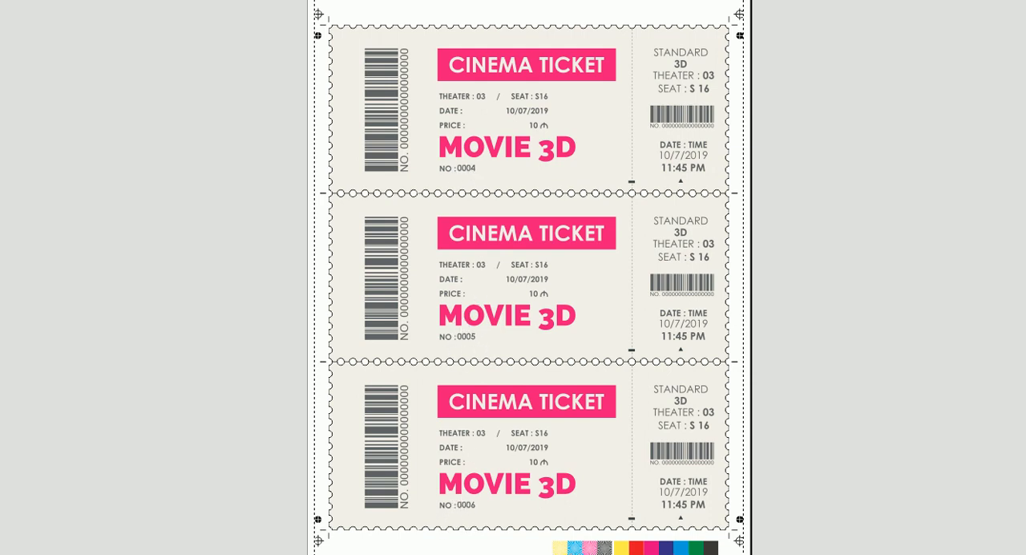
{"action": "key", "text": "Page_Down"}
{"action": "key", "text": "Page_Down"}
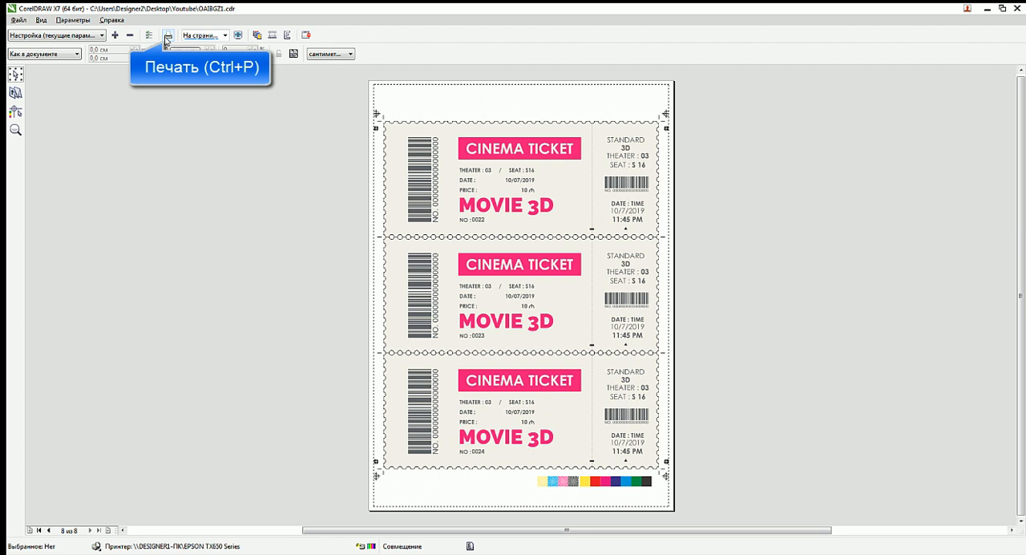
{"action": "left_click", "coordinate": [305, 36]}
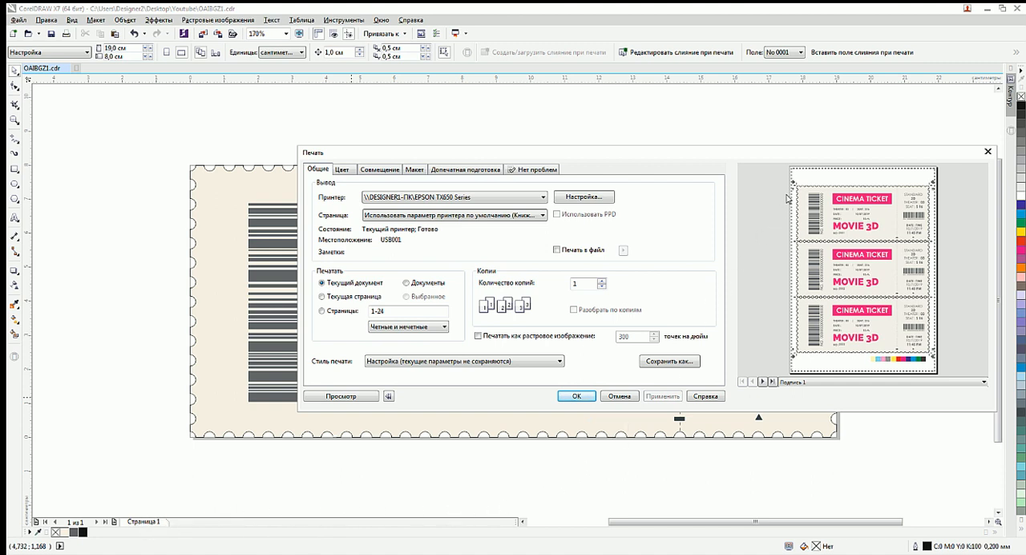
{"action": "left_click", "coordinate": [619, 396]}
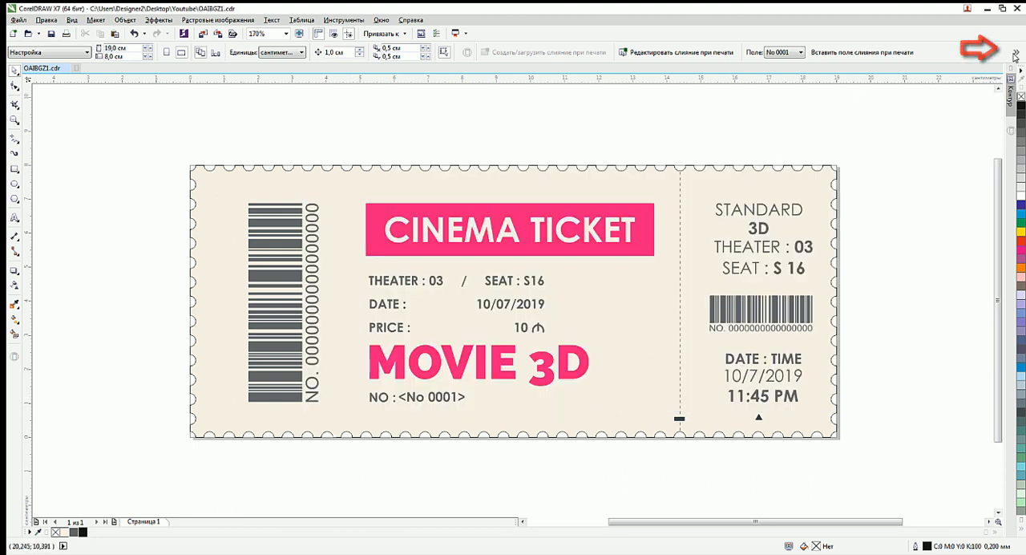
Perform the print merge of the numbered cinema tickets into a new document.
{"action": "left_click", "coordinate": [1016, 52]}
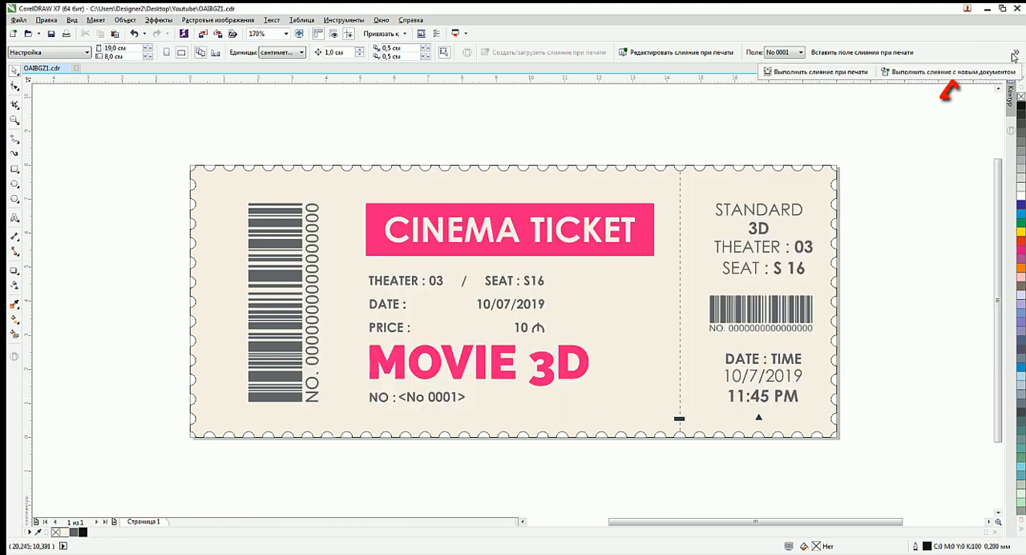
{"action": "left_click", "coordinate": [901, 73]}
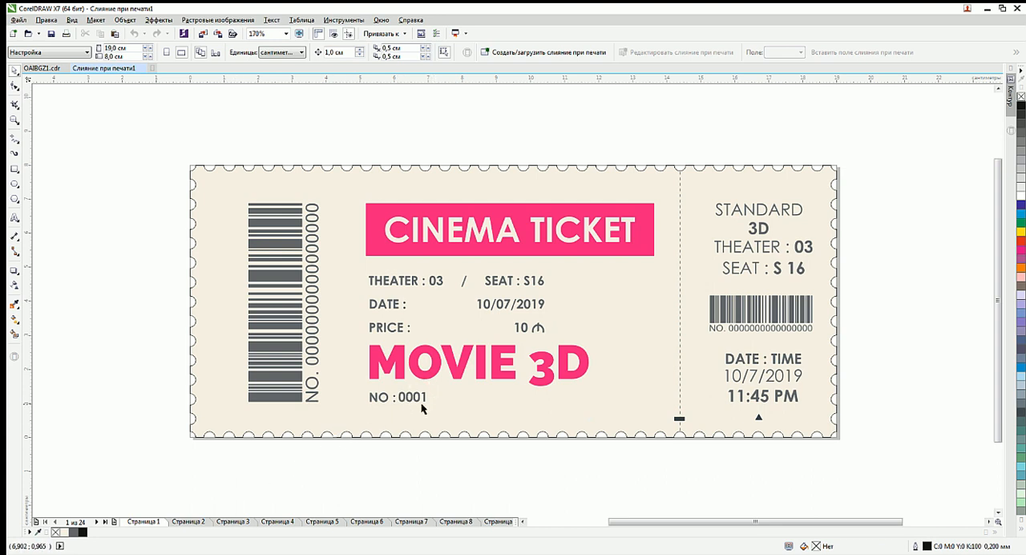
Examine the ticket number on each page of the merged document through to the last page and return to the first page.
{"action": "left_click", "coordinate": [95, 522]}
{"action": "left_click", "coordinate": [95, 522]}
{"action": "left_click", "coordinate": [96, 522]}
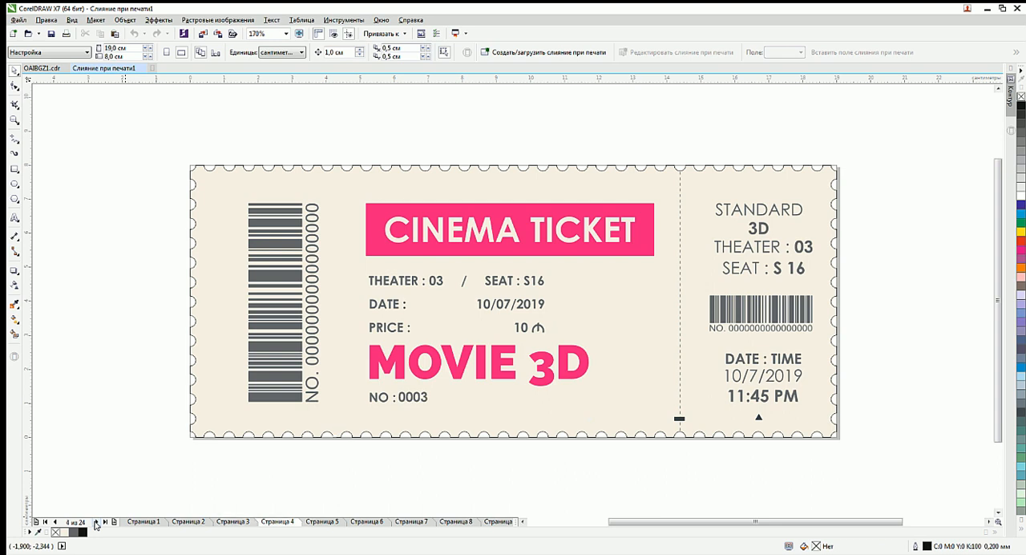
{"action": "left_click", "coordinate": [95, 522]}
{"action": "left_click", "coordinate": [95, 521]}
{"action": "left_click", "coordinate": [95, 521]}
{"action": "left_click", "coordinate": [95, 522]}
{"action": "left_click", "coordinate": [95, 522]}
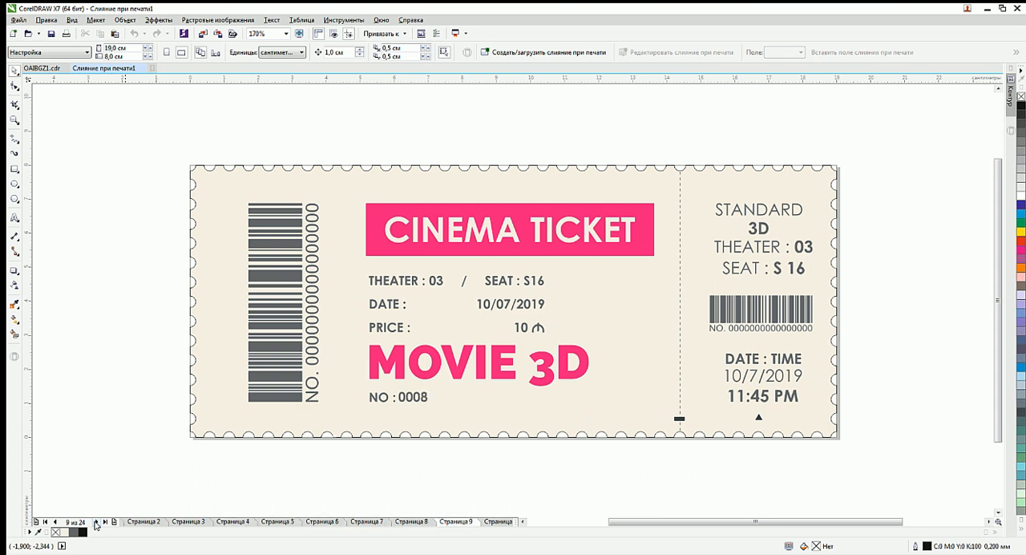
{"action": "left_click", "coordinate": [95, 522]}
{"action": "left_click", "coordinate": [95, 522]}
{"action": "left_click", "coordinate": [95, 522]}
{"action": "left_click", "coordinate": [96, 522]}
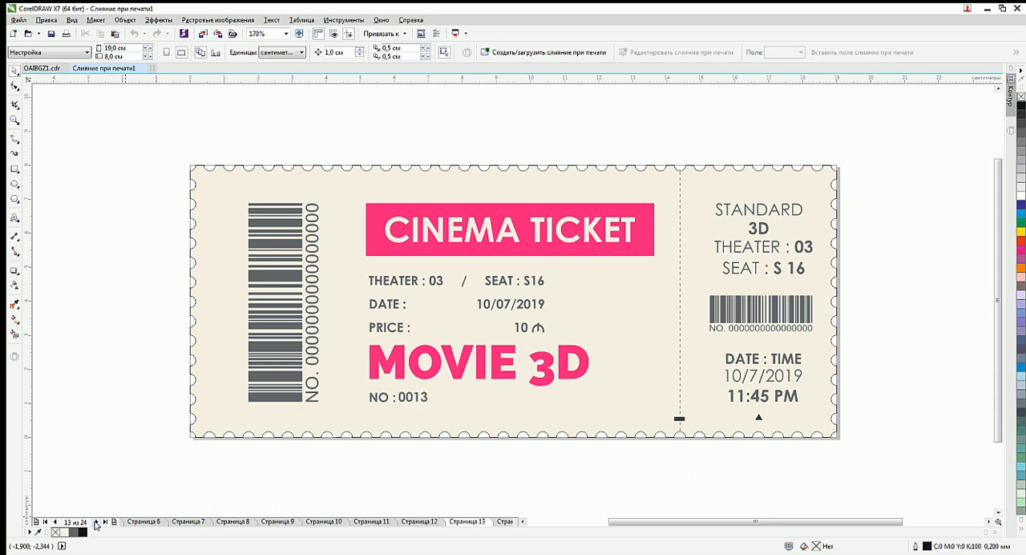
{"action": "left_click", "coordinate": [96, 521]}
{"action": "left_click", "coordinate": [95, 522]}
{"action": "left_click", "coordinate": [95, 522]}
{"action": "left_click", "coordinate": [96, 522]}
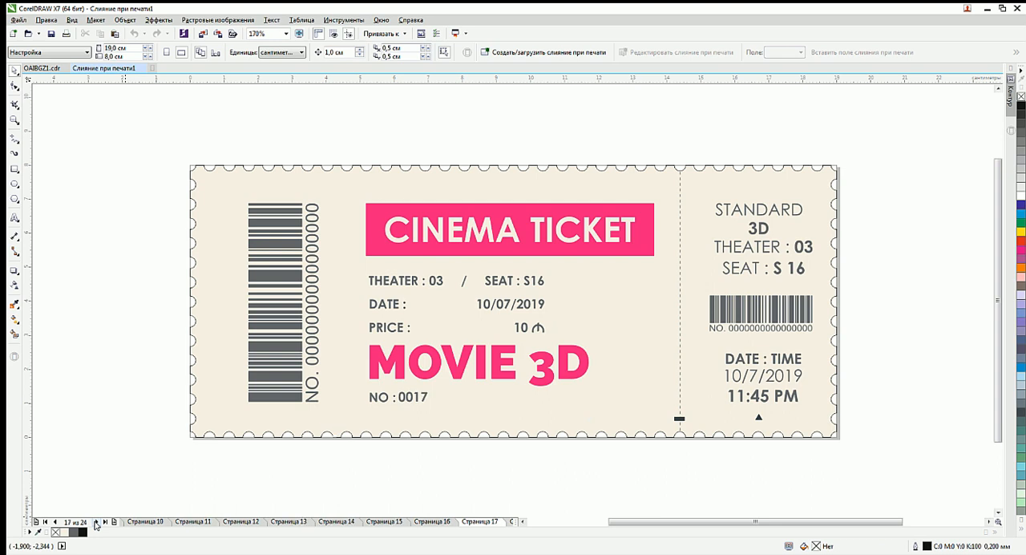
{"action": "left_click", "coordinate": [95, 521]}
{"action": "left_click", "coordinate": [95, 522]}
{"action": "left_click", "coordinate": [95, 522]}
{"action": "left_click", "coordinate": [96, 521]}
{"action": "left_click", "coordinate": [95, 521]}
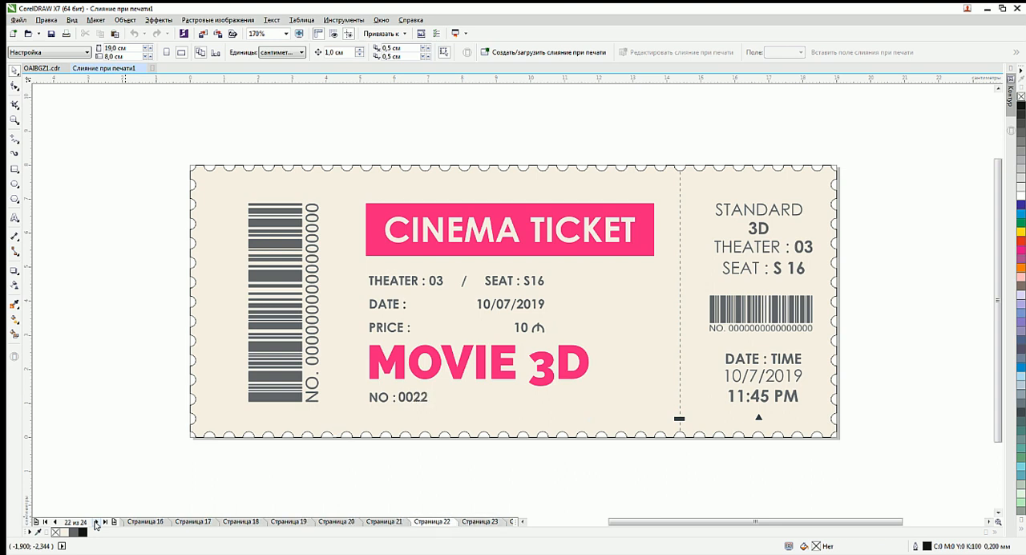
{"action": "left_click", "coordinate": [95, 522]}
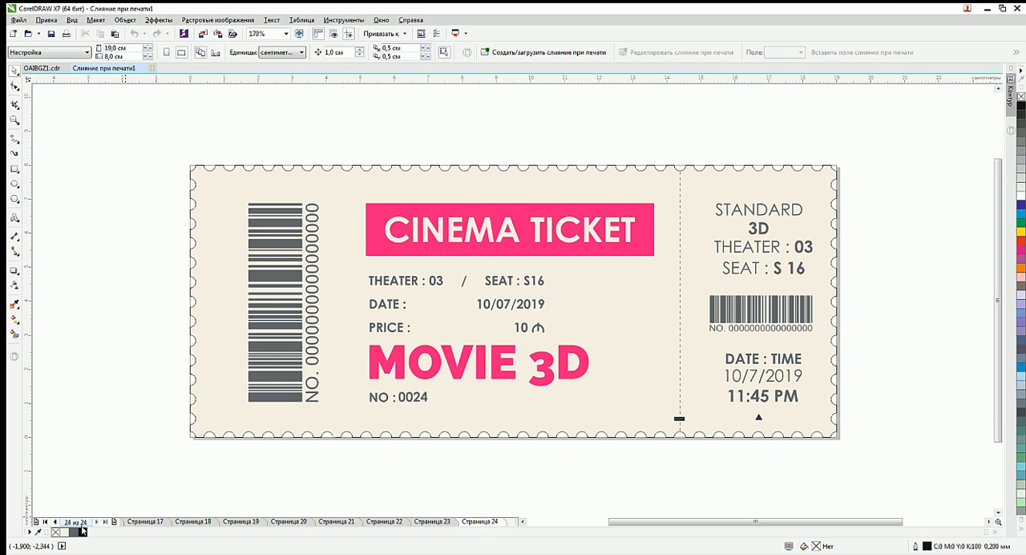
{"action": "left_click", "coordinate": [44, 522]}
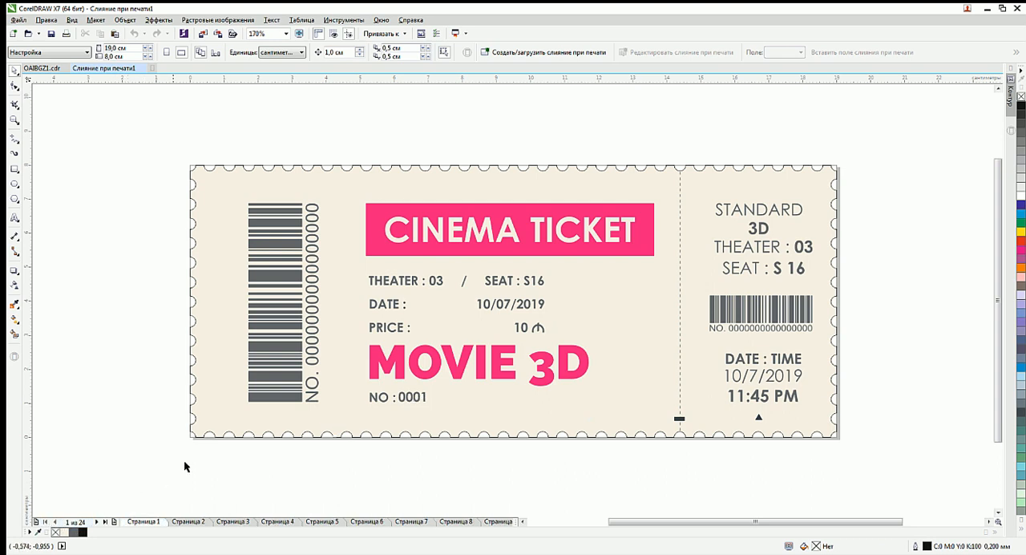